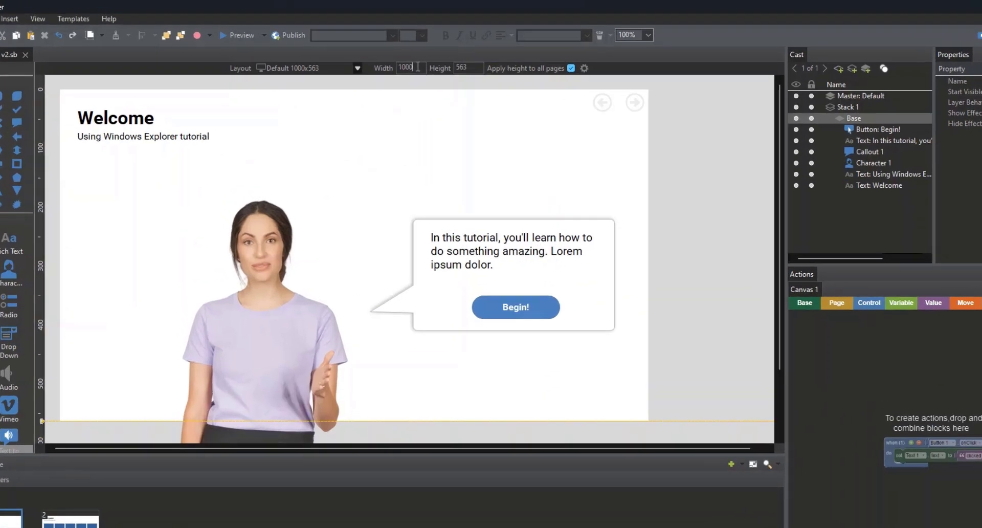
Step: Set the page size to a width of 1400 and a height of 790
double_click(416, 68)
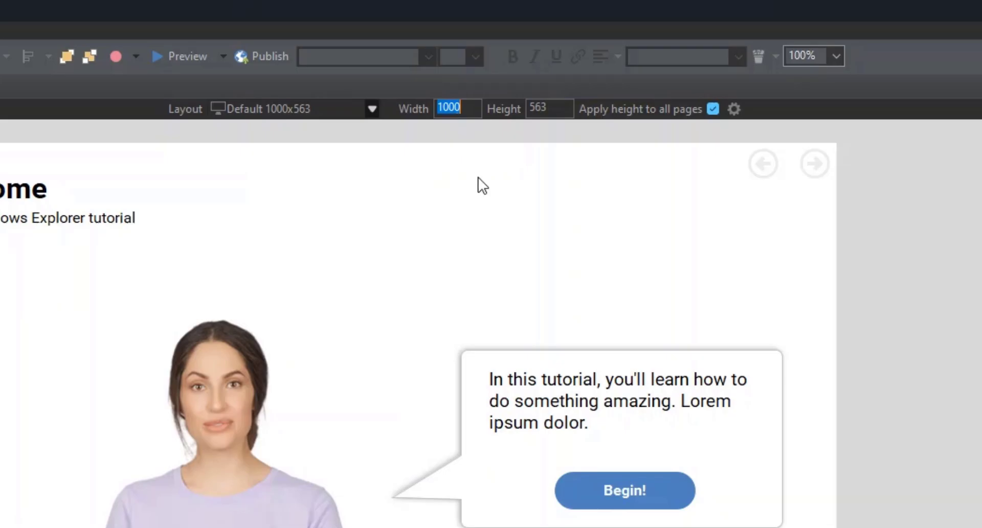
left_click(531, 106)
double_click(531, 106)
double_click(450, 106)
left_click(480, 113)
double_click(471, 112)
type("1400")
left_click(555, 107)
double_click(538, 106)
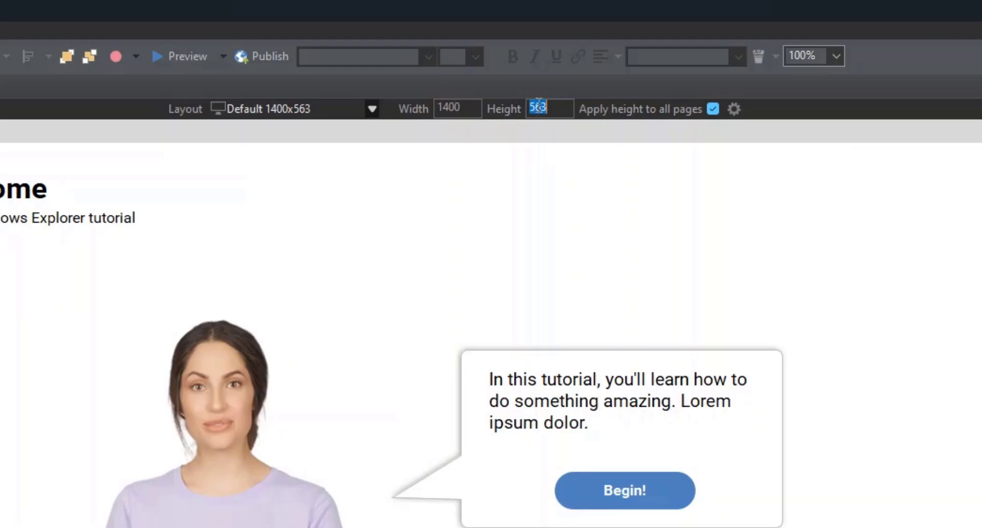
type("790")
Step: Turn applying the page height to all pages off and on again, and confirm the page height reset
left_click(713, 109)
left_click(711, 109)
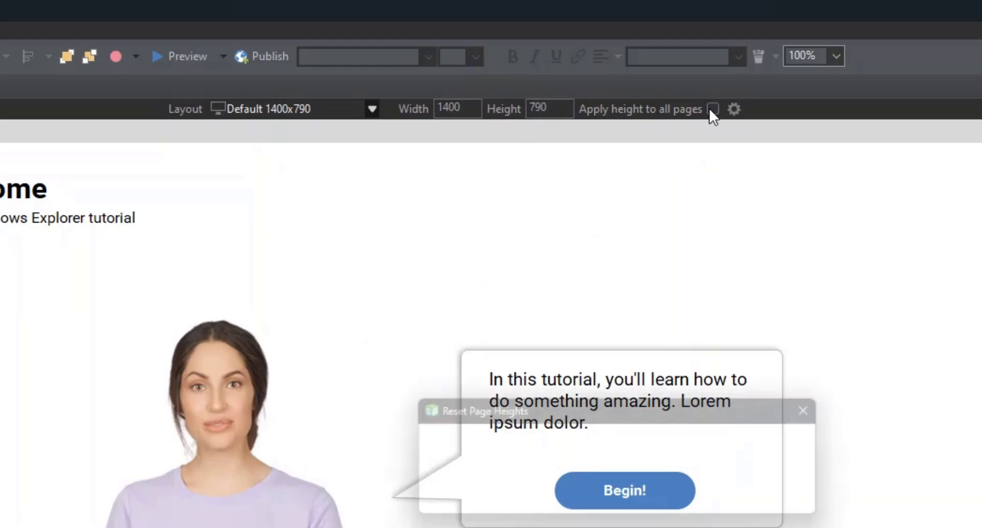
left_click(700, 499)
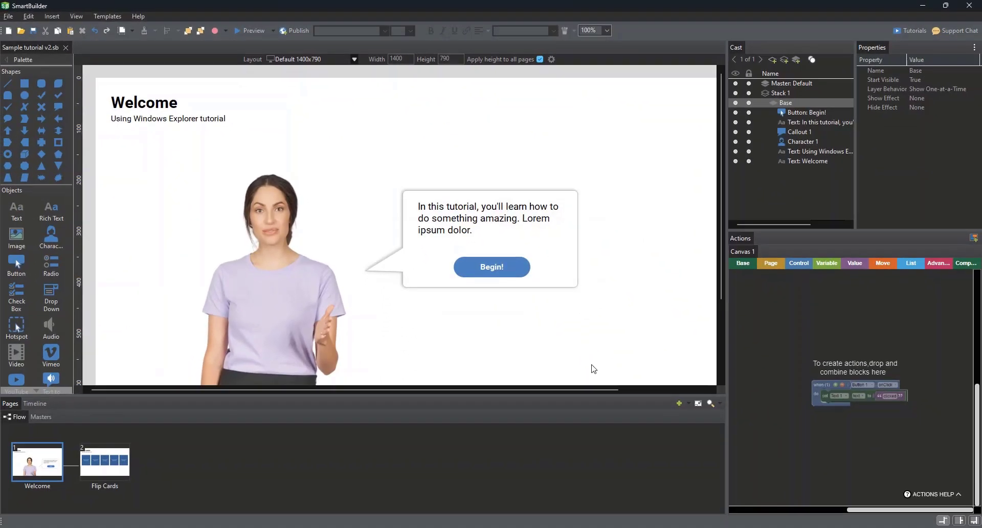
left_click(701, 390)
left_click_drag(701, 387, 424, 386)
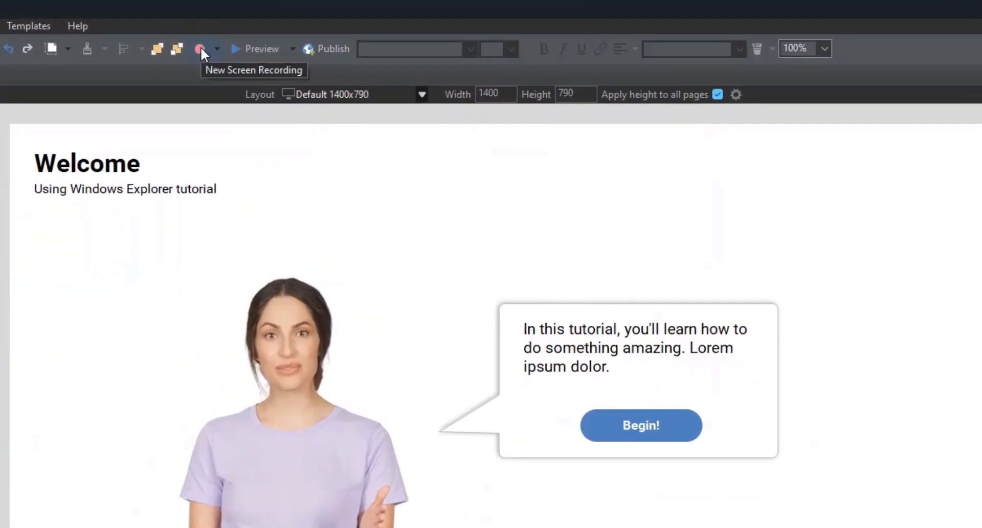
Step: Set up a new screen recording, run the screen and keyboard access check, and proceed to capture
left_click(201, 49)
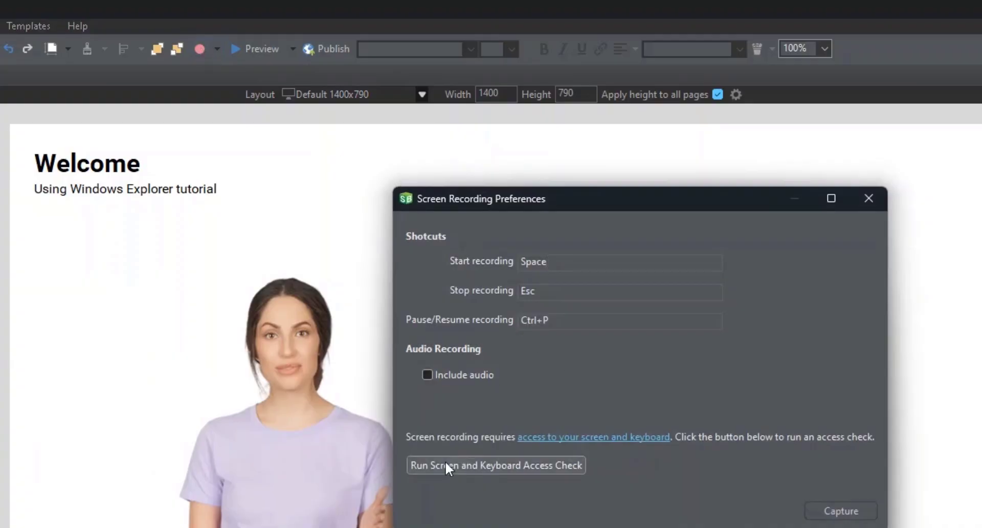
left_click(541, 468)
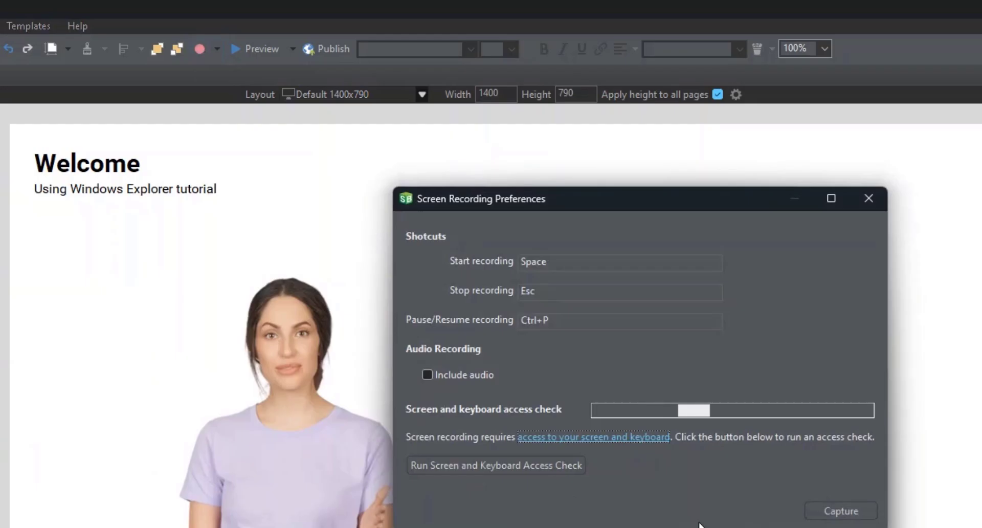
left_click(844, 510)
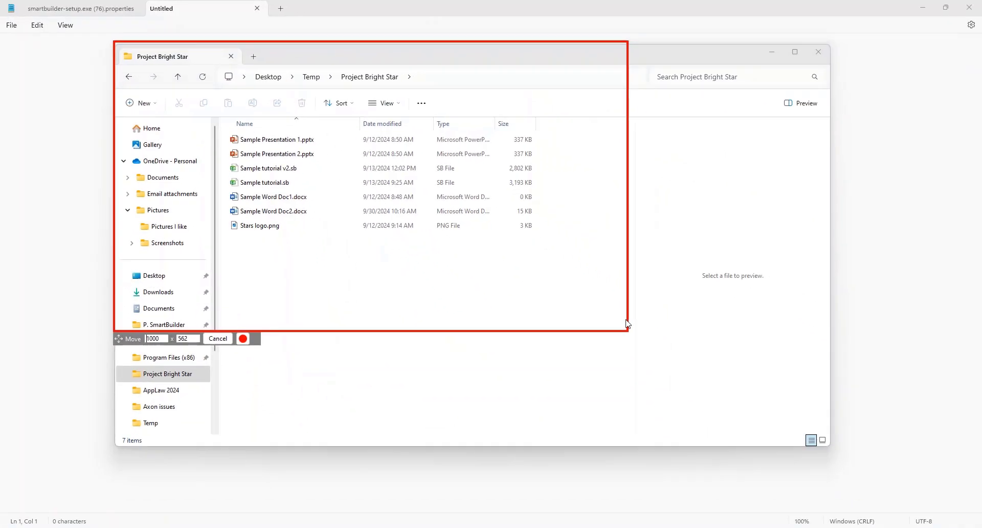
Step: Set the capture frame's size to 1400 x 790
double_click(164, 338)
type("1400")
left_click(182, 338)
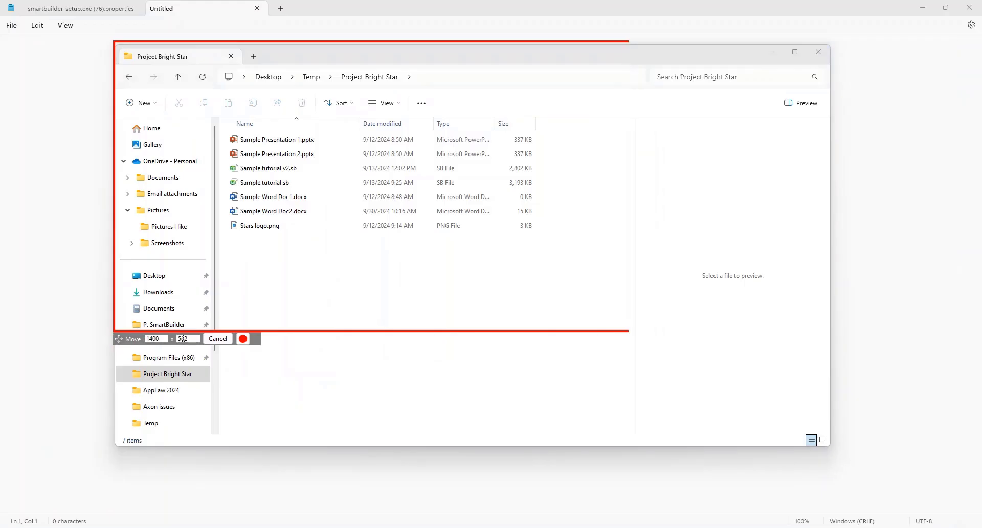
double_click(183, 339)
type("790")
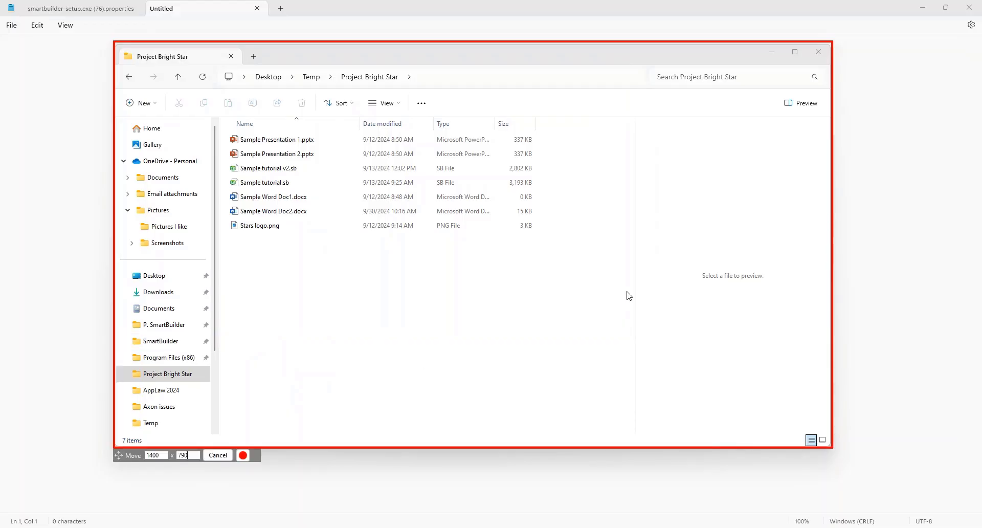
Step: Fit the Project Bright Star window to the capture frame's width and start the recording
left_click_drag(832, 250, 702, 250)
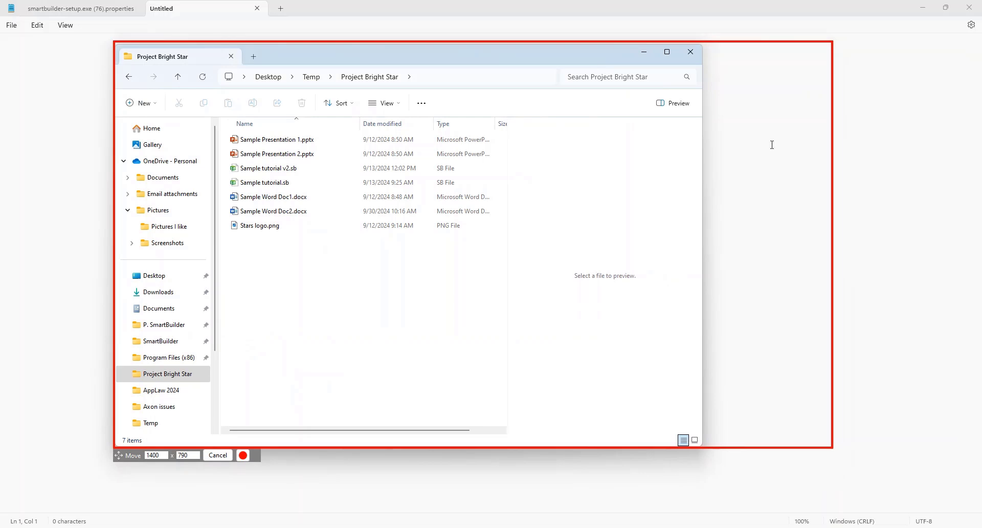
left_click_drag(703, 156, 831, 159)
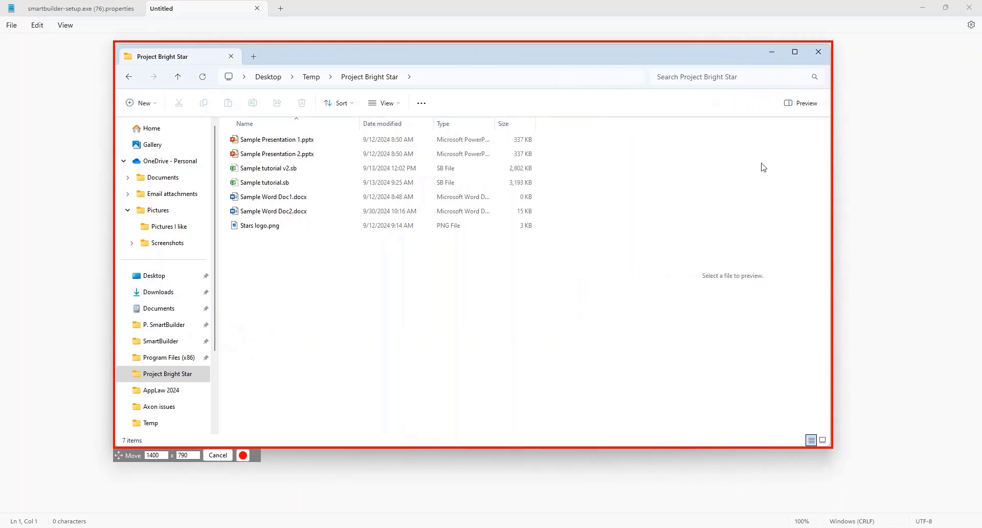
left_click(244, 457)
left_click(246, 457)
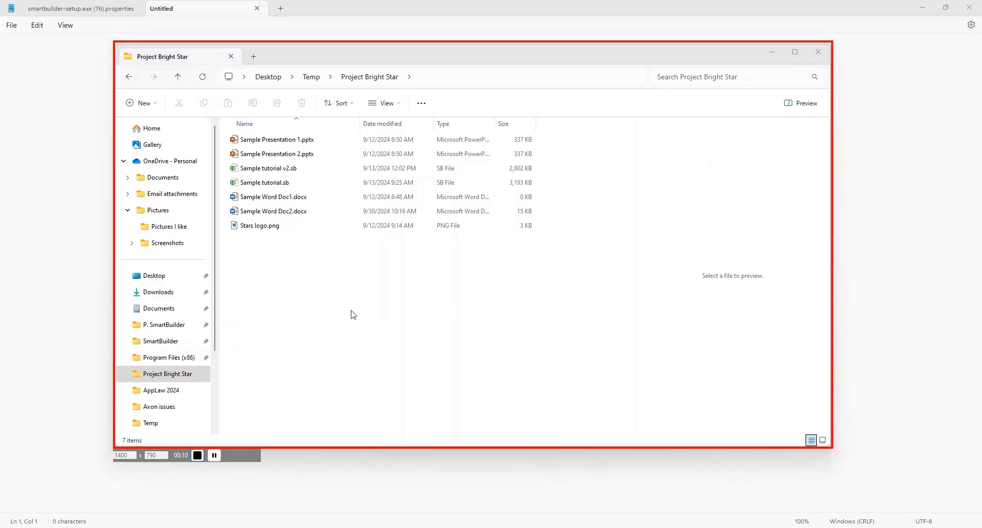
Step: Create a folder named Project Media in Project Bright Star and move Stars logo.png into it
left_click(143, 104)
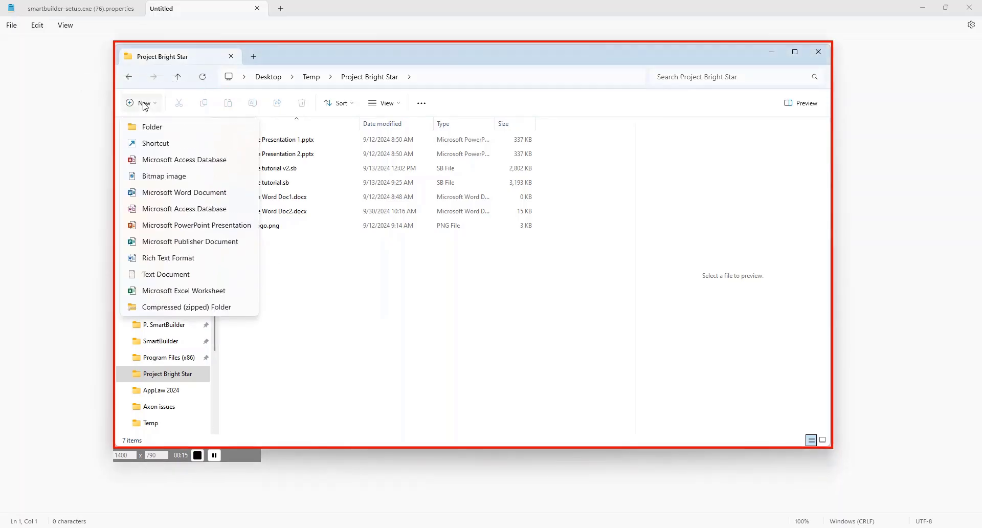
left_click(144, 127)
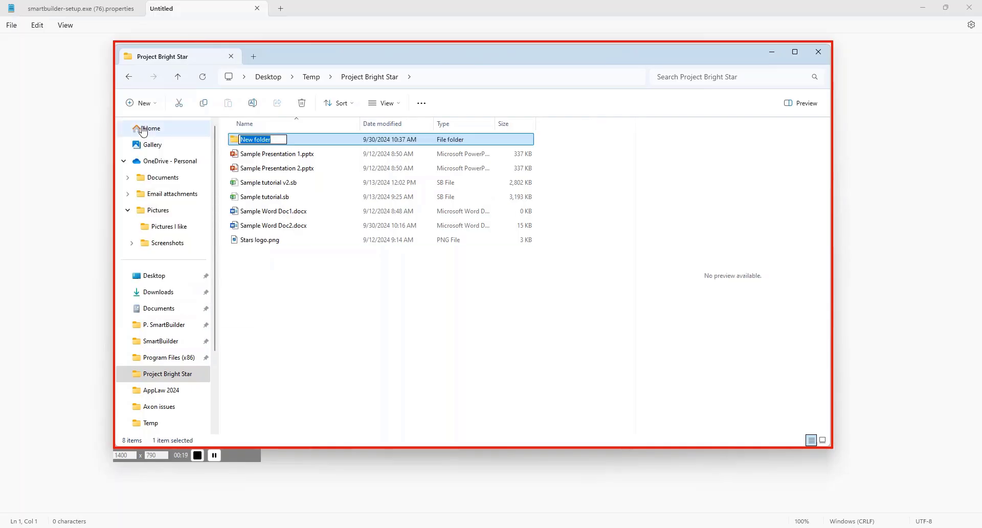
type("Project Media")
key("Return")
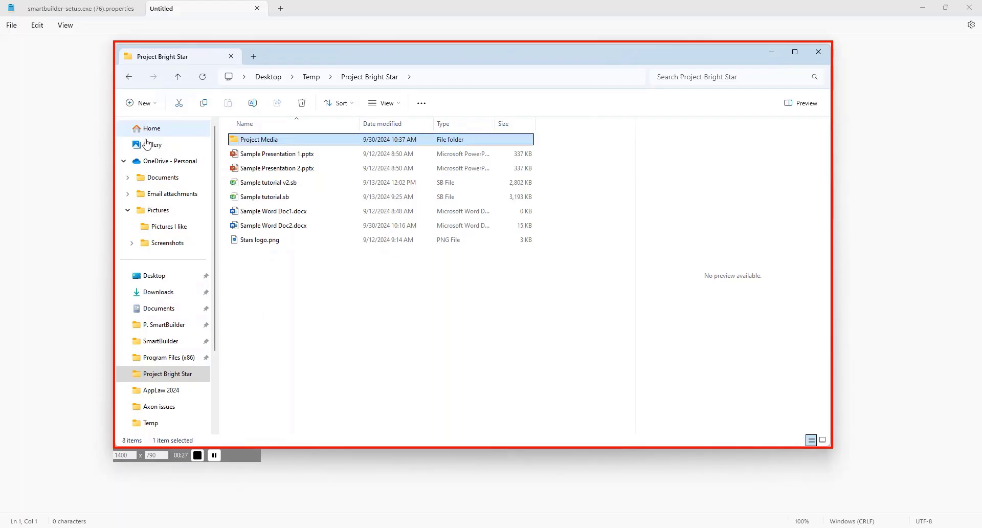
left_click(248, 241)
left_click_drag(249, 241, 303, 141)
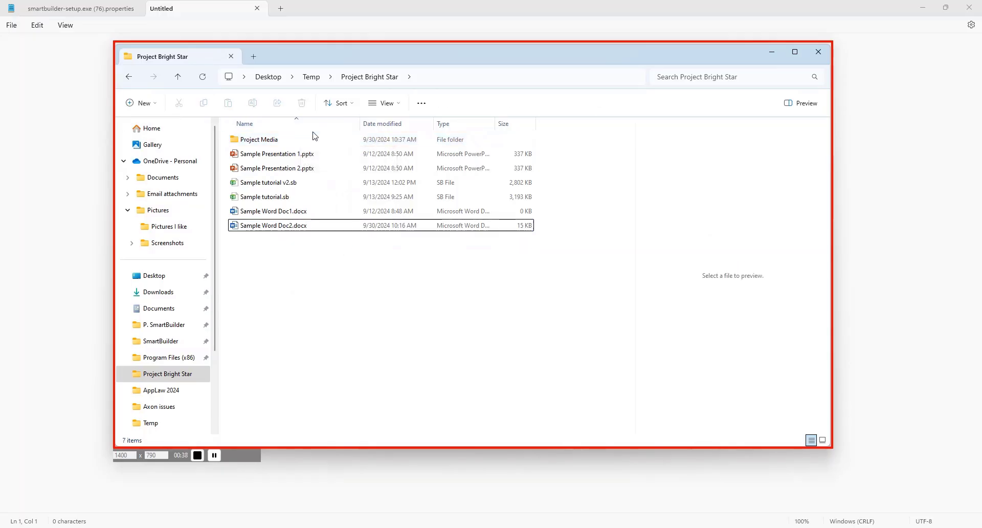
Step: Open and close Sample Word Doc1.docx, and open Sample Word Doc2.docx
double_click(321, 214)
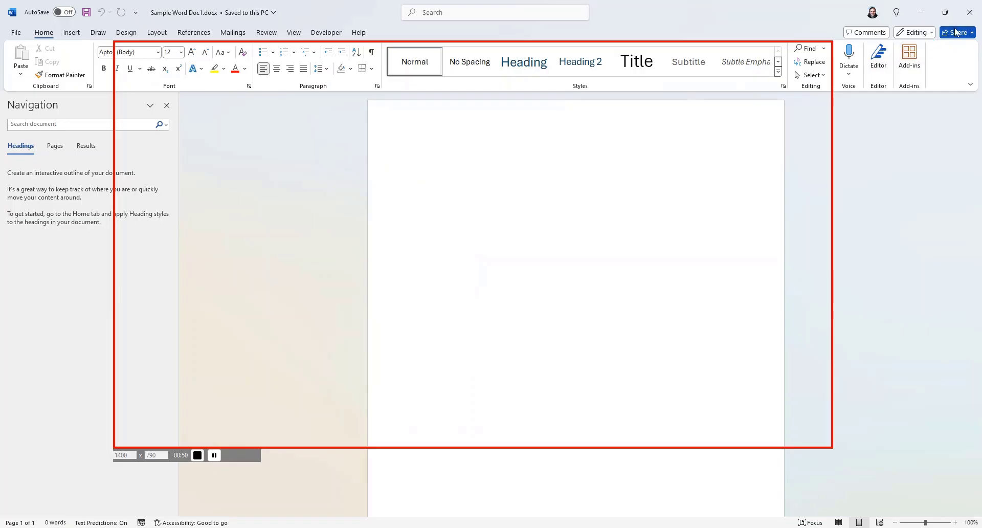
left_click(970, 17)
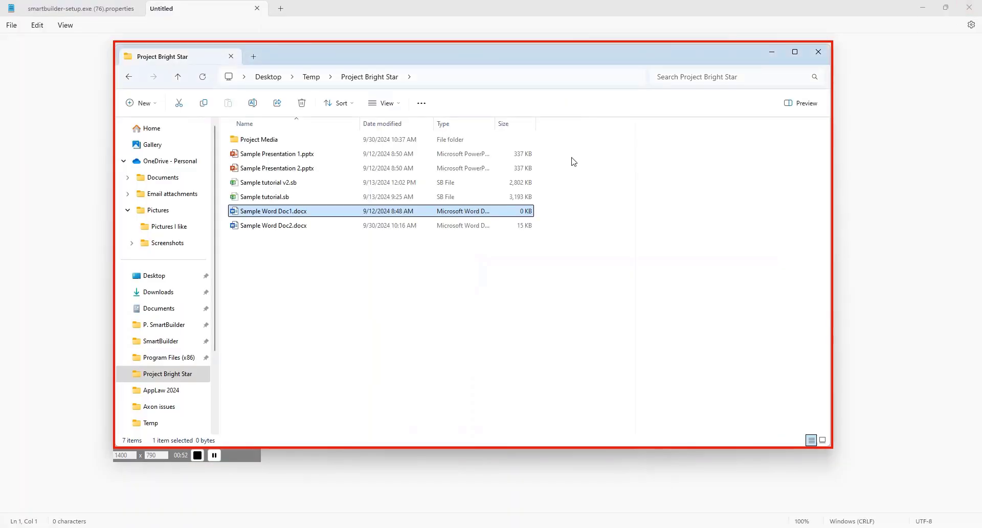
double_click(274, 226)
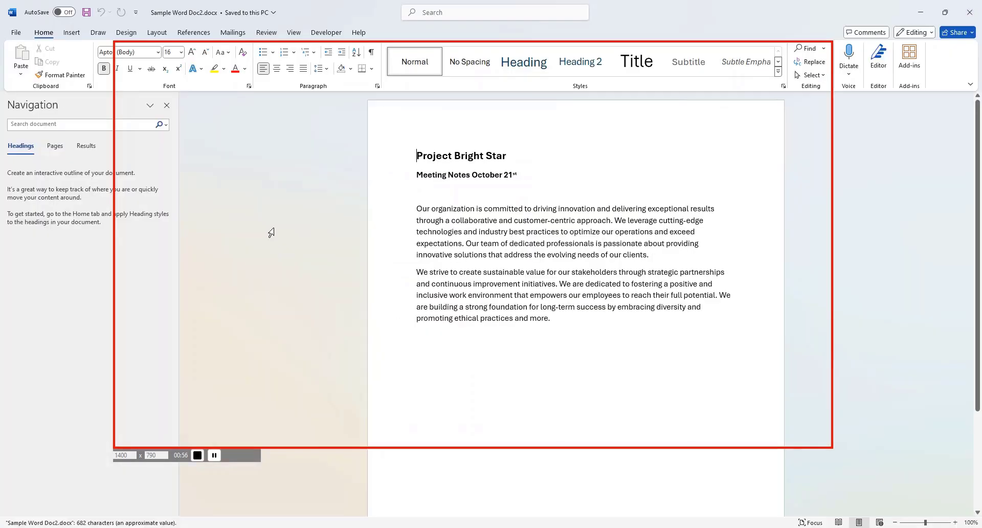
Step: Pause the recording and resize and move the Word window so it fits within the capture frame
left_click(214, 455)
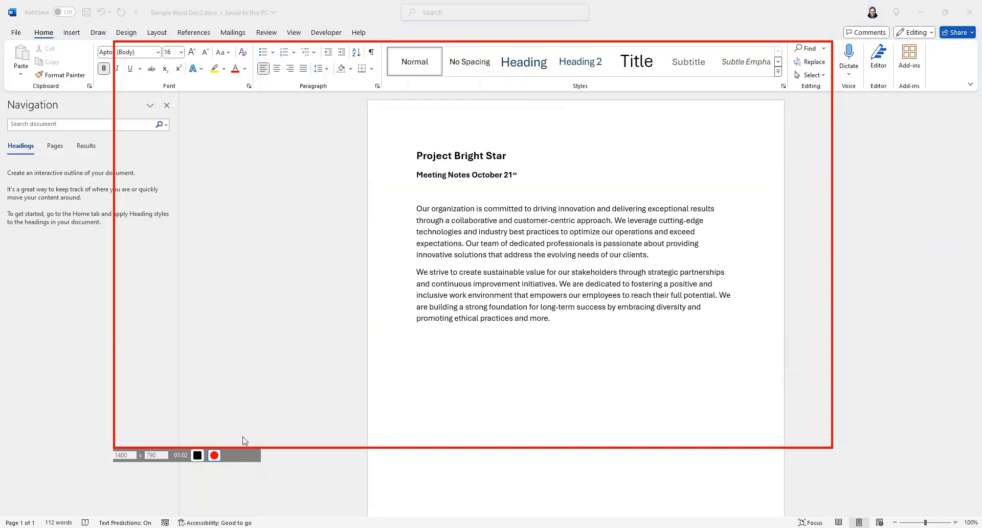
left_click(946, 13)
left_click_drag(693, 131, 684, 52)
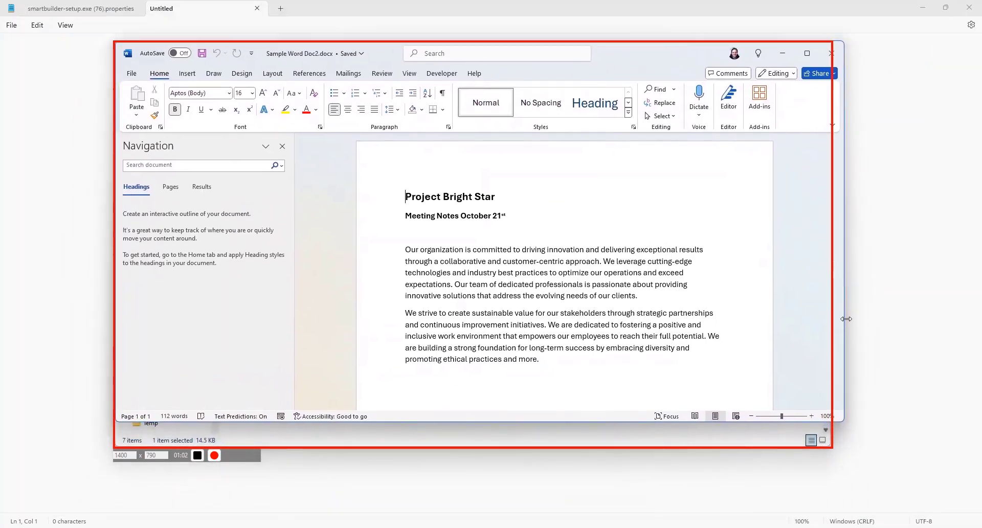
left_click_drag(845, 319, 833, 323)
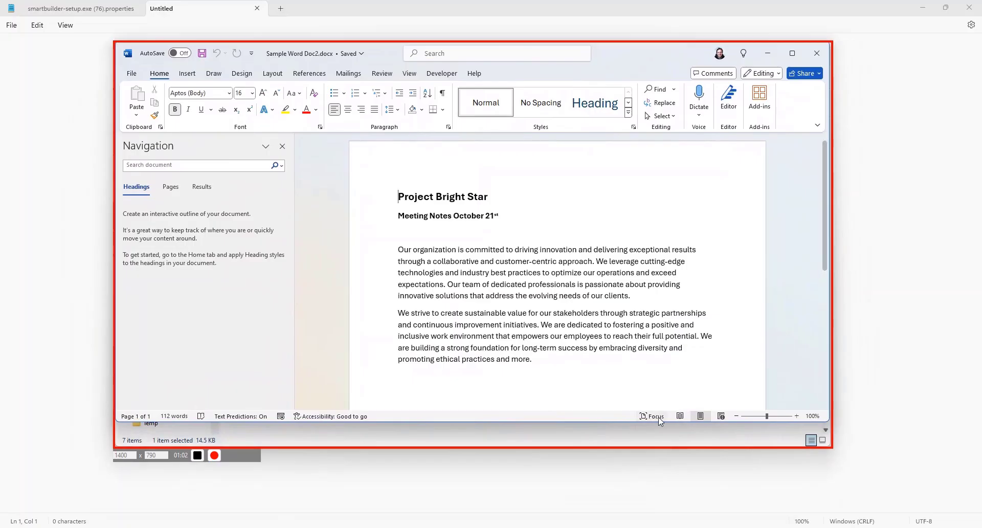
left_click_drag(606, 423, 606, 443)
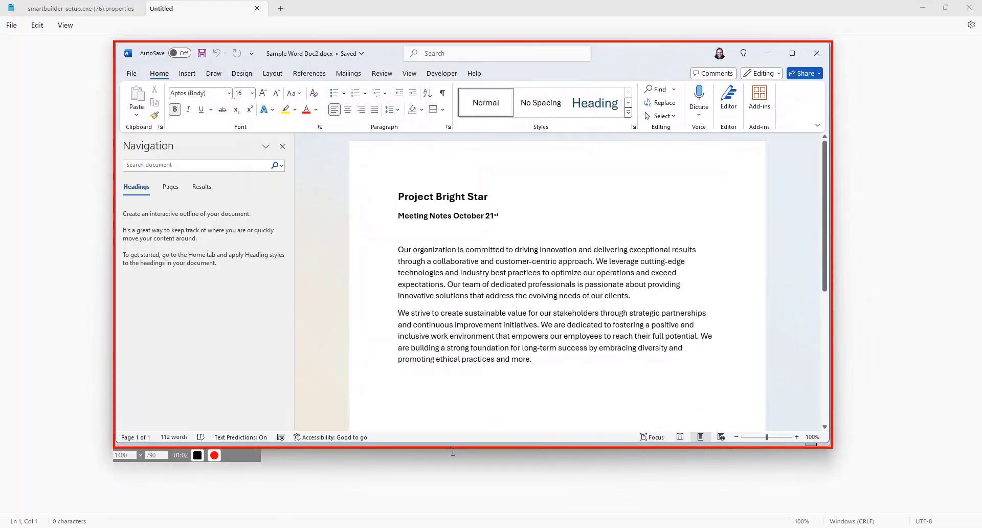
Step: Resume the recording to capture closing Sample Word Doc2.docx, and end the recording
left_click(215, 455)
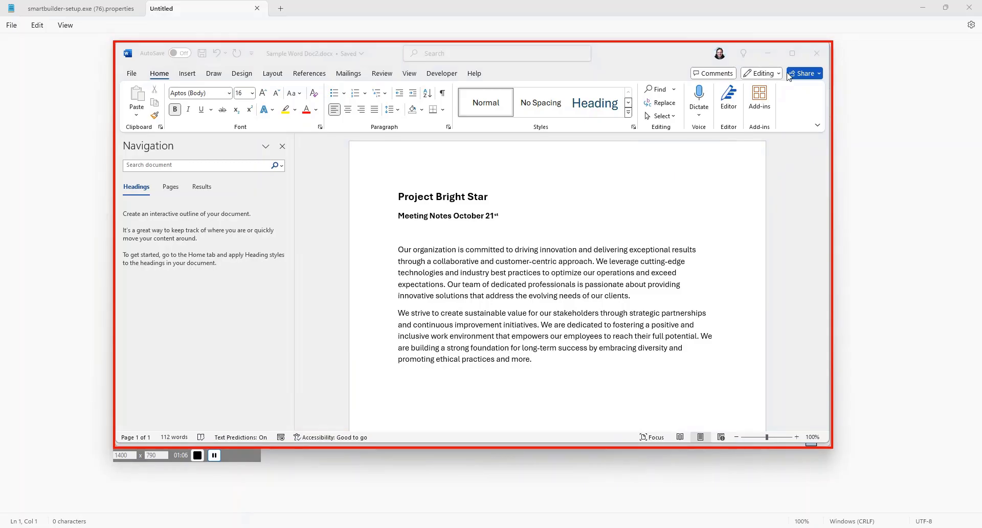
left_click(816, 57)
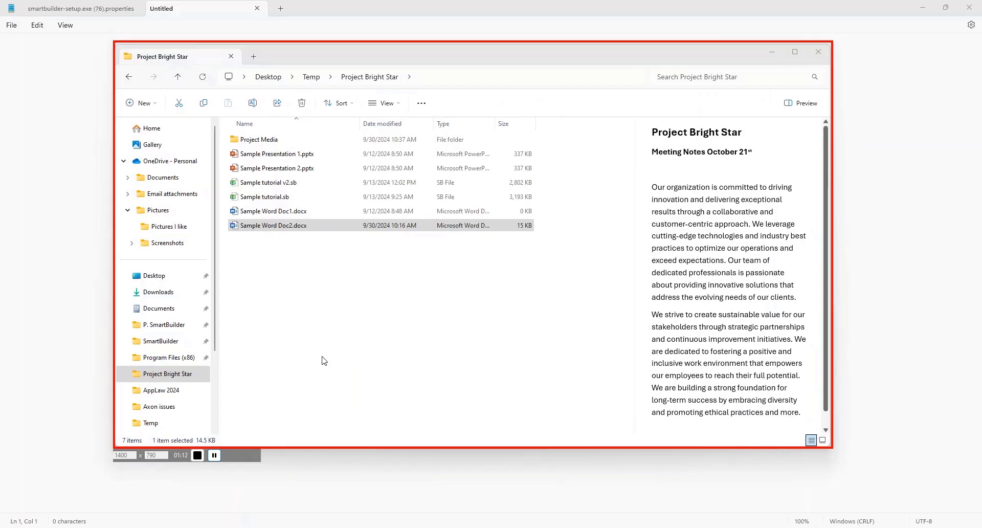
left_click(198, 456)
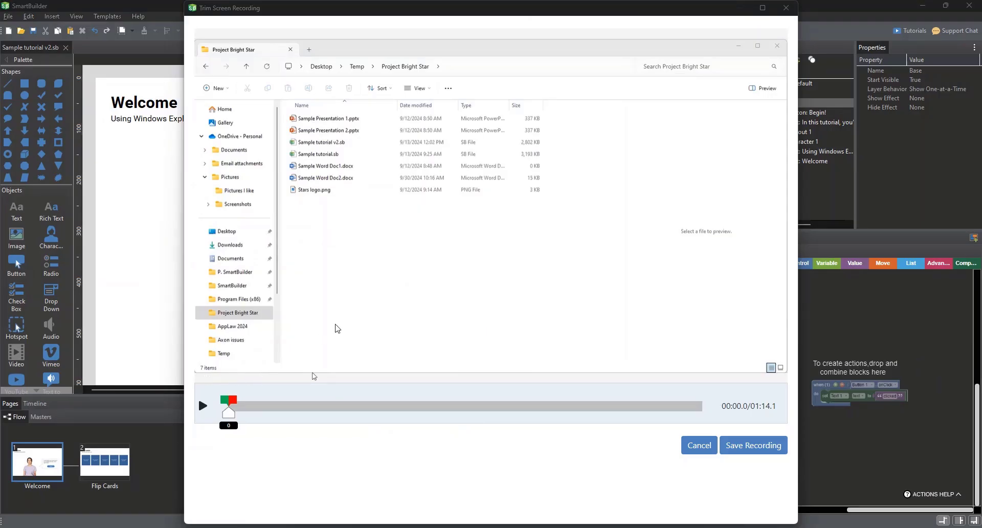
Step: Cut the section from about 36.8 s to 53.6 s out of the screen recording and save the recording
left_click(203, 409)
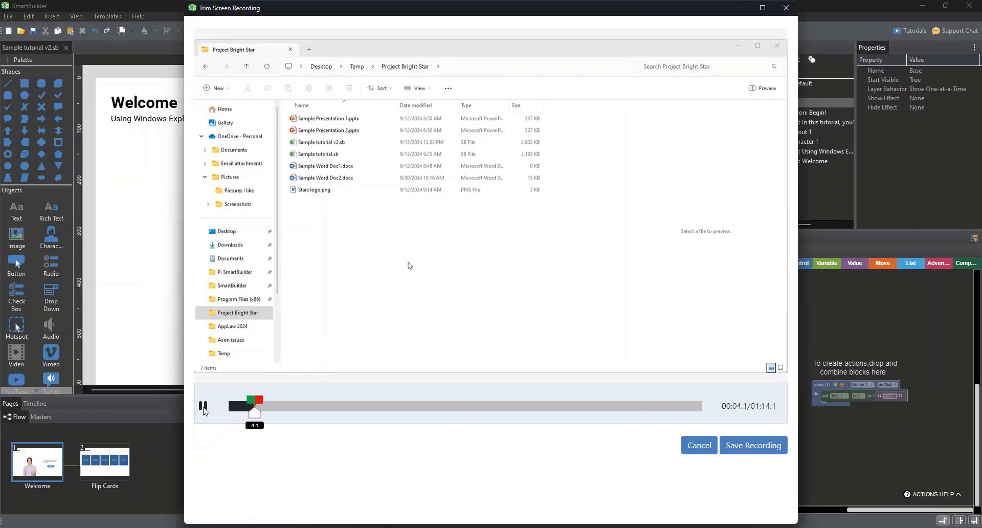
left_click(203, 409)
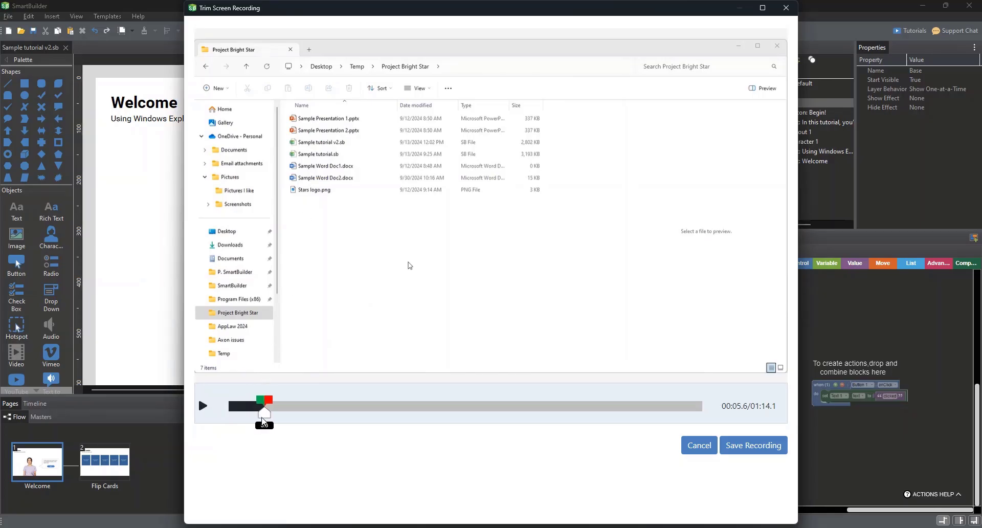
left_click_drag(263, 419, 406, 416)
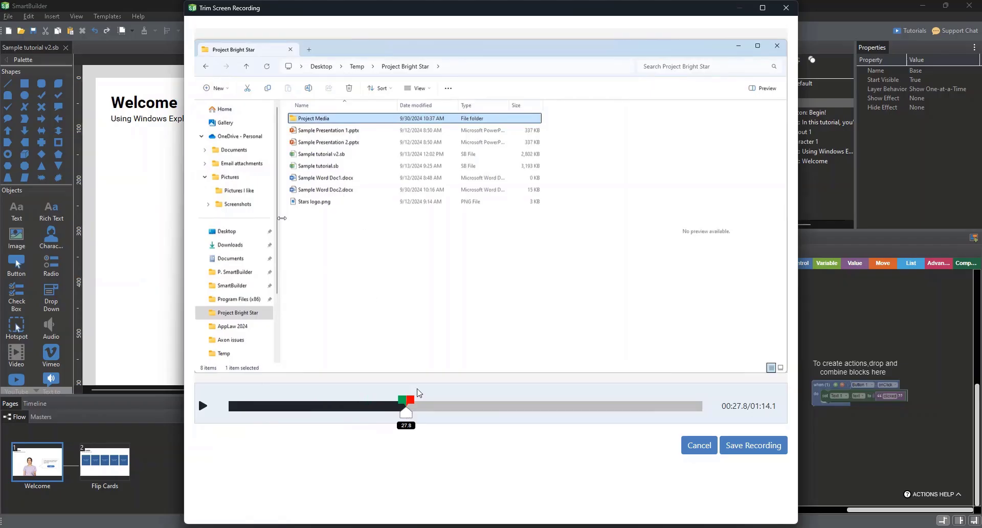
left_click_drag(407, 415, 468, 415)
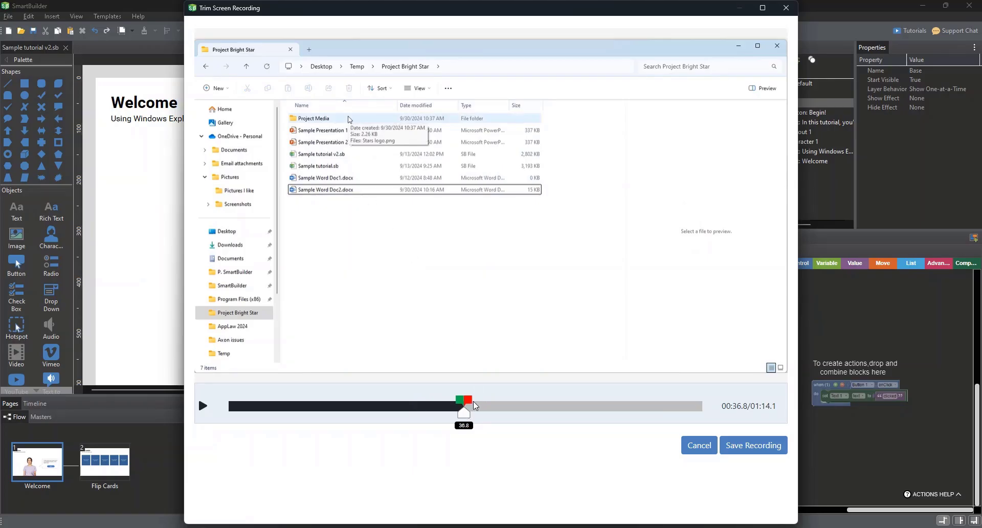
left_click_drag(470, 404, 577, 404)
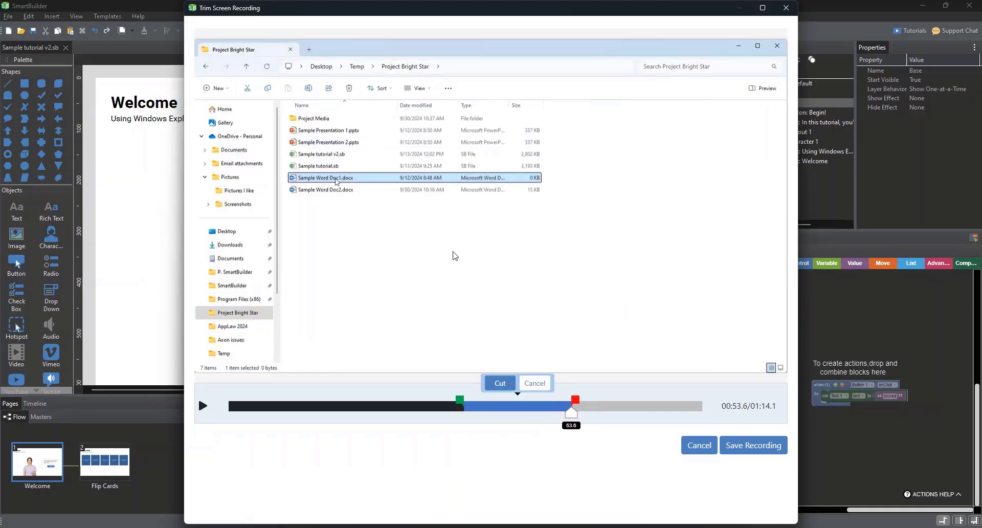
left_click(501, 386)
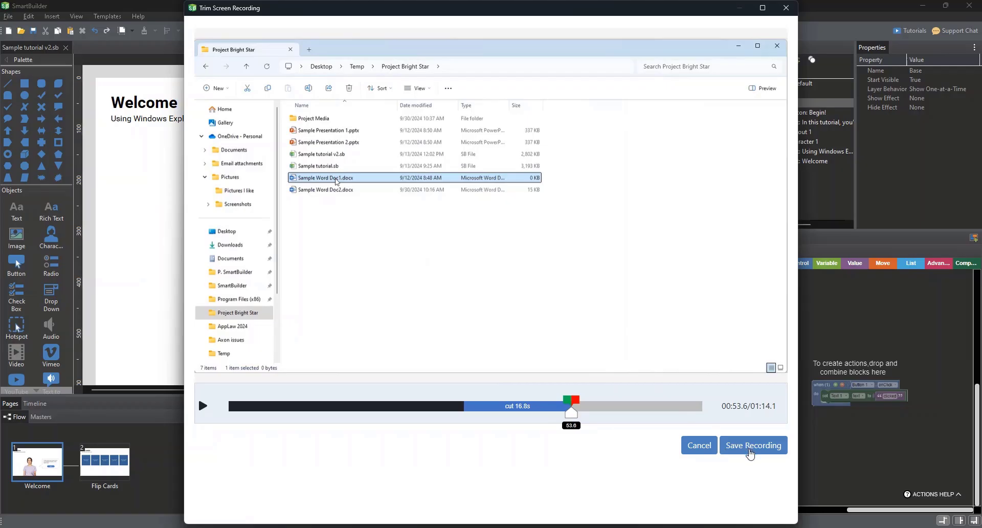
left_click(751, 454)
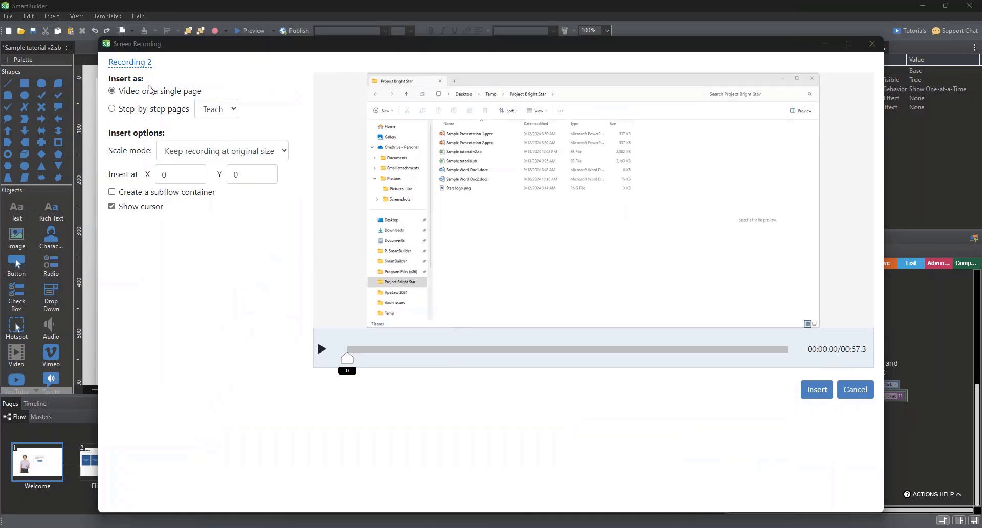
left_click(142, 64)
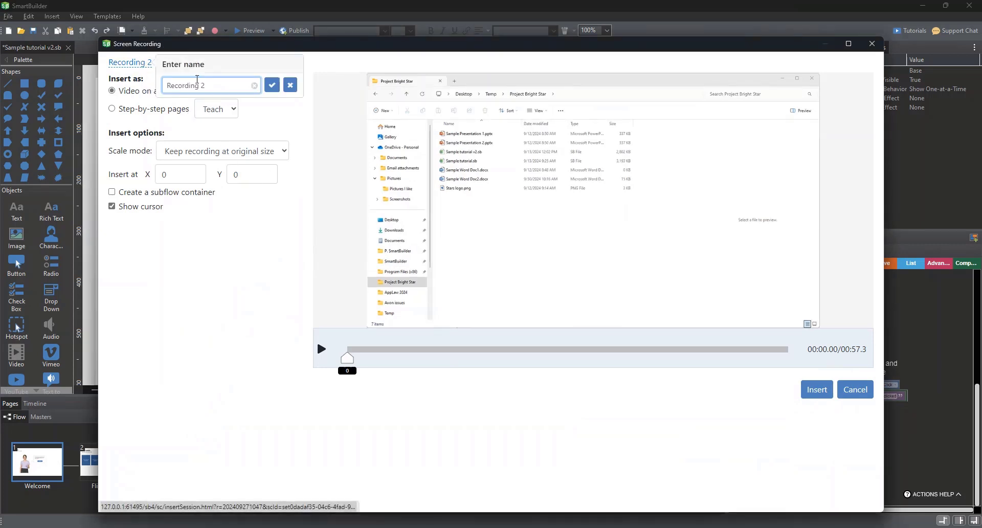
left_click_drag(238, 87, 157, 85)
left_click(150, 85)
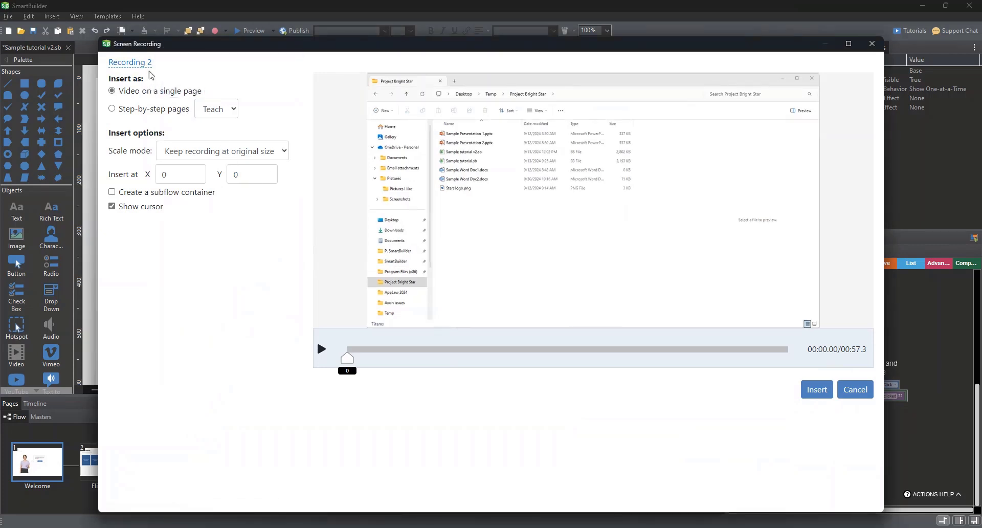
Step: Rename the recording to "Using Windows Explorer"
left_click(127, 64)
left_click_drag(224, 82, 166, 80)
type("Using Win")
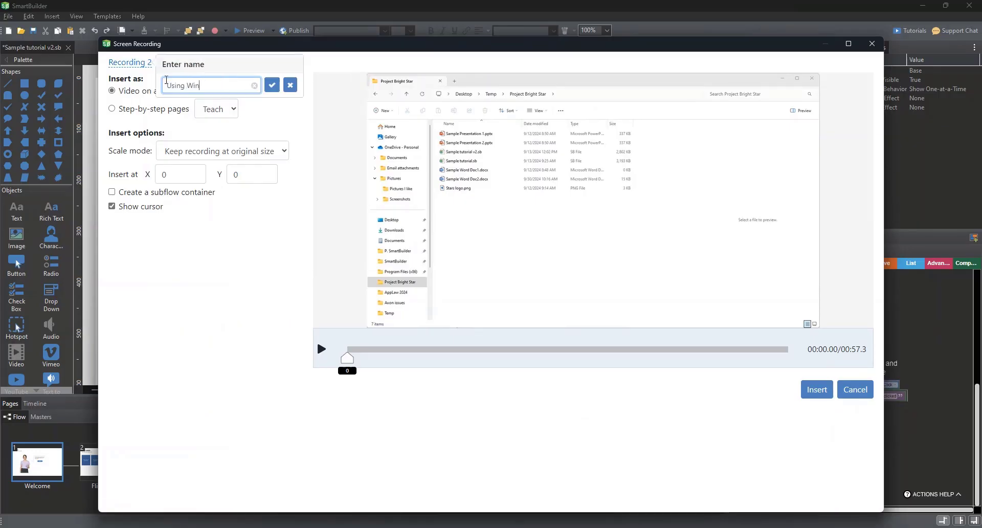
type("dows Explorer")
left_click(273, 90)
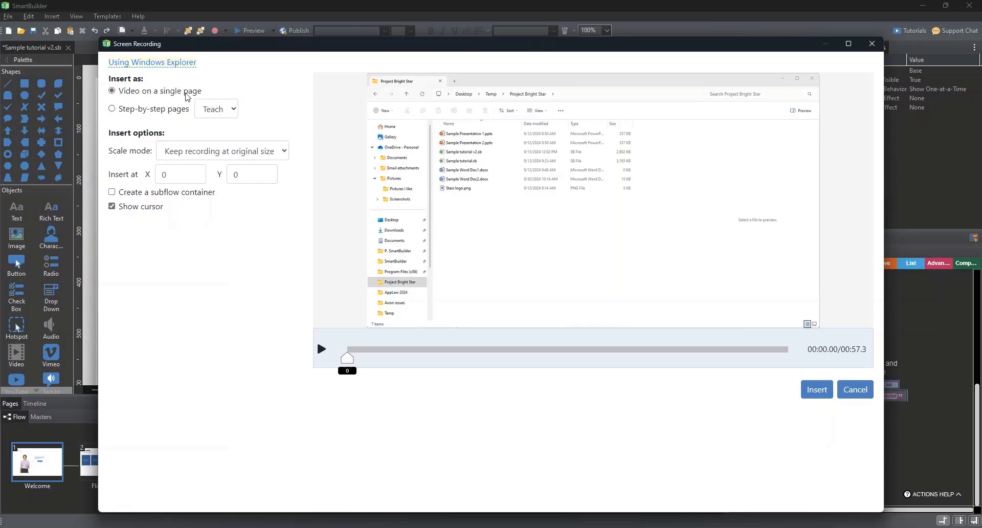
Step: Insert the recording as step-by-step pages in Teach mode at its original size, and open the first Click page
left_click(166, 114)
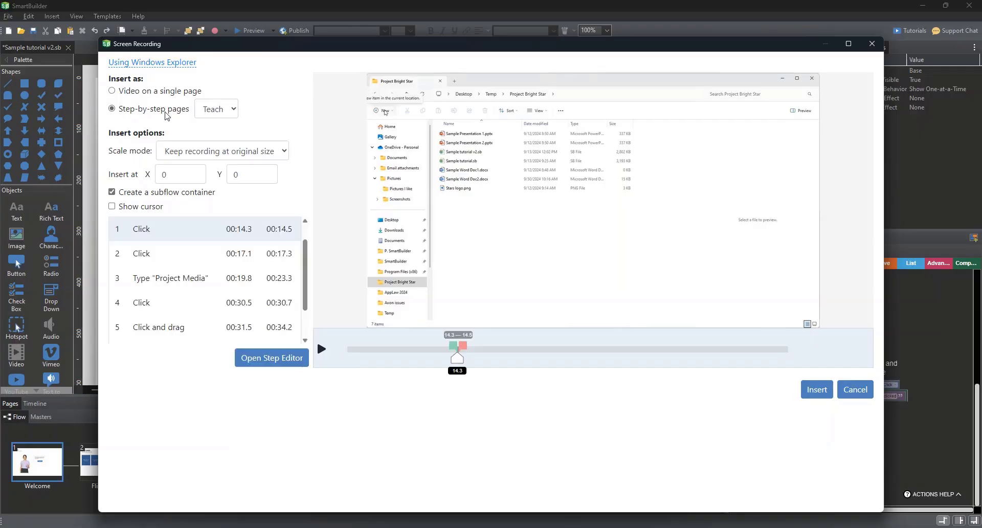
left_click(217, 117)
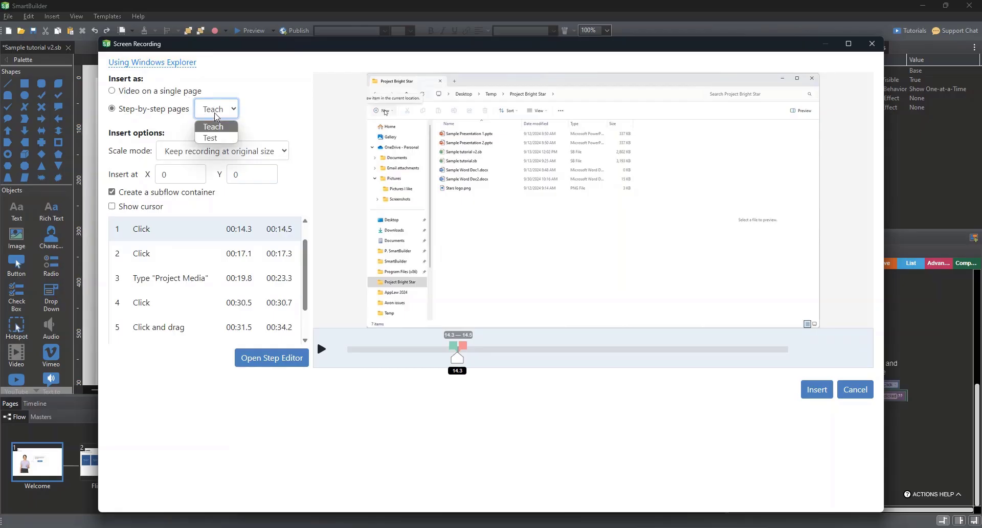
left_click(217, 117)
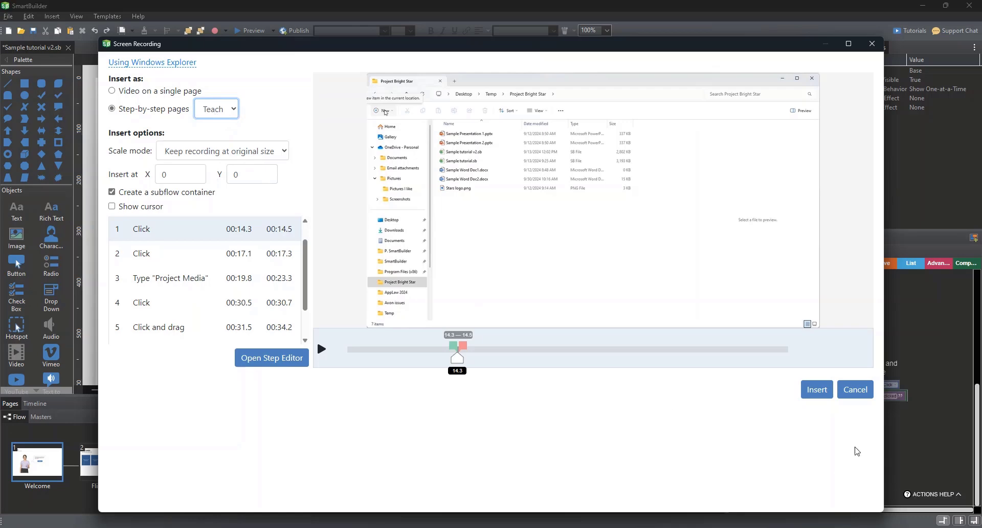
left_click(818, 392)
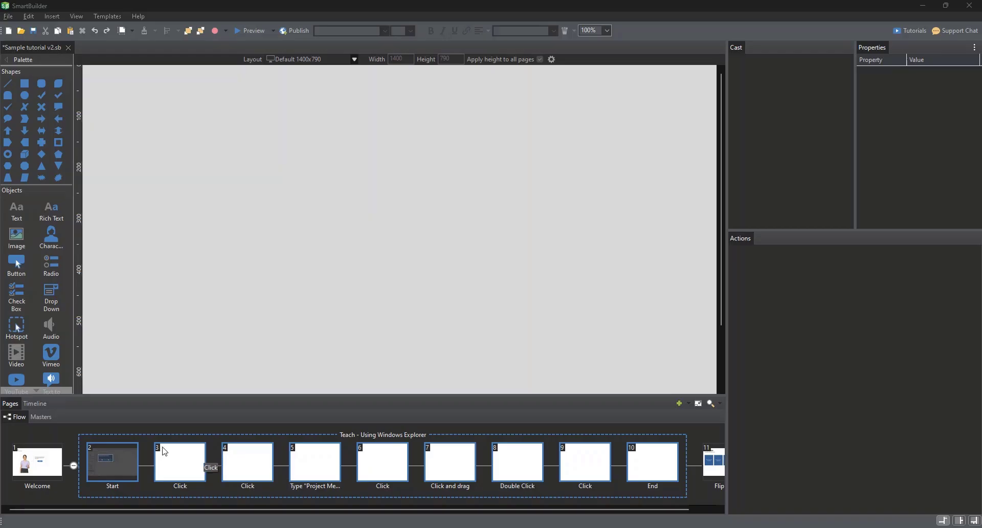
left_click(181, 460)
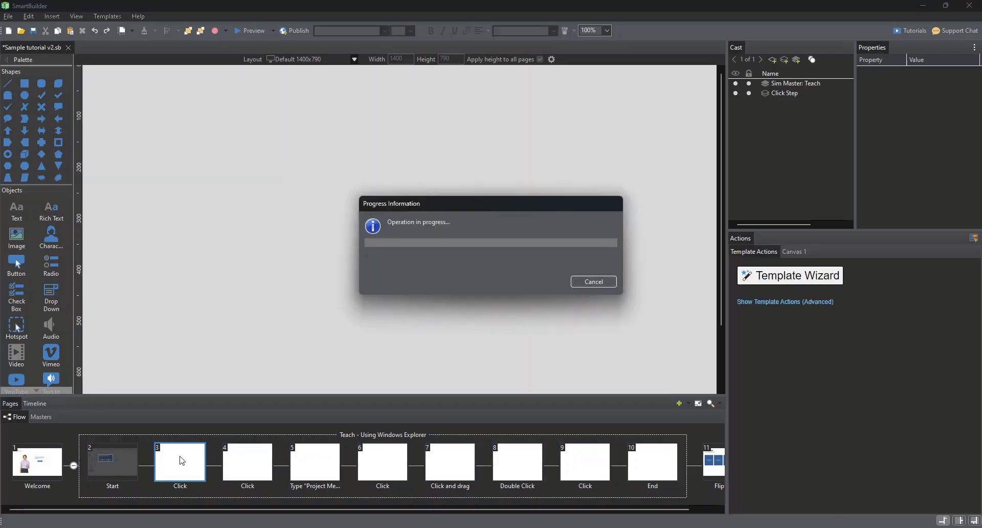